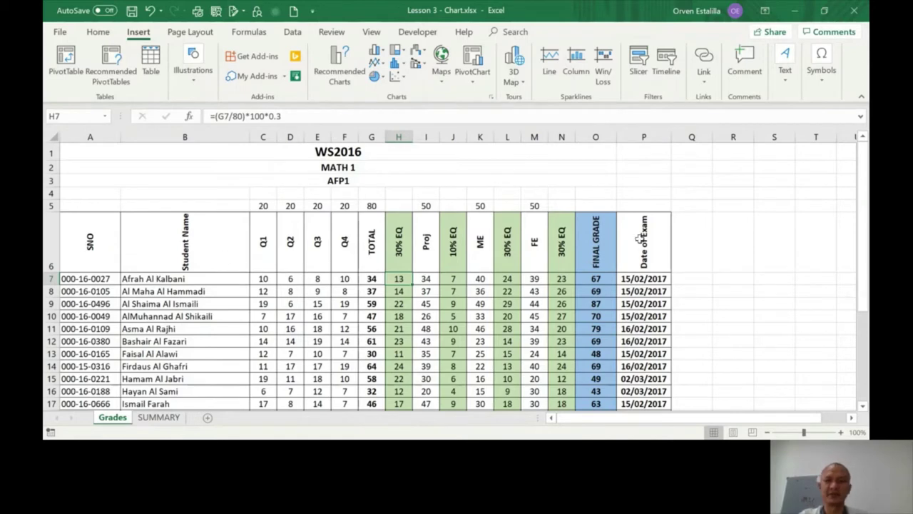
Insert a 2-D clustered column chart comparing the students' TOTAL quiz scores, using B6:B21 and G6:G21 of the Grades sheet.
mouse_move(867, 185)
mouse_down()
mouse_move(868, 207)
mouse_move(868, 173)
mouse_up()
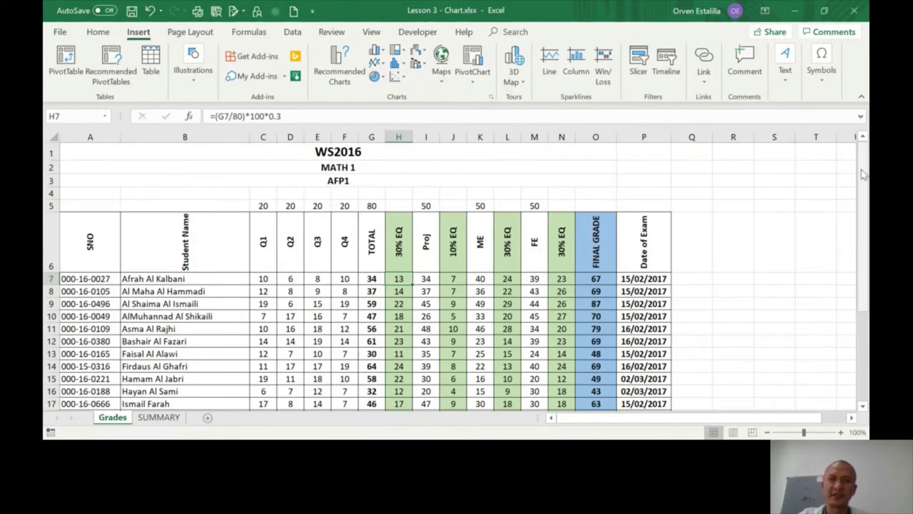
drag(863, 175, 863, 200)
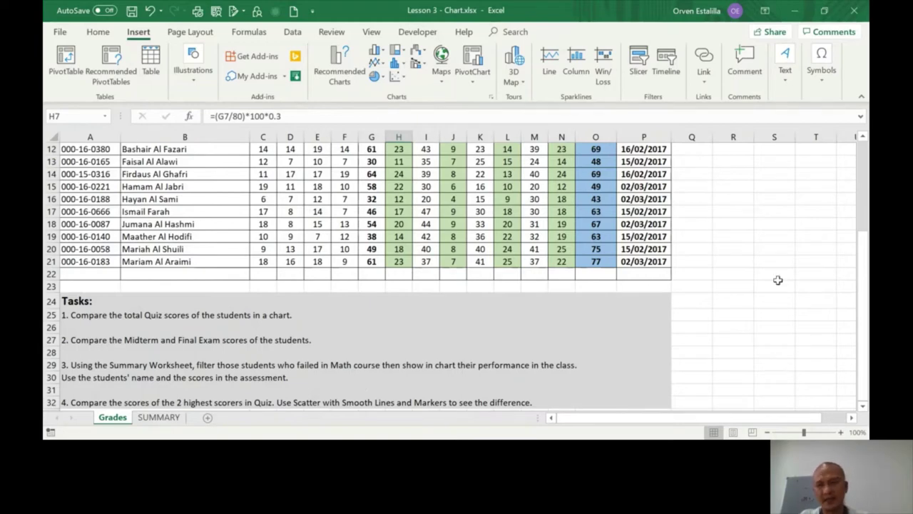
drag(865, 273, 866, 218)
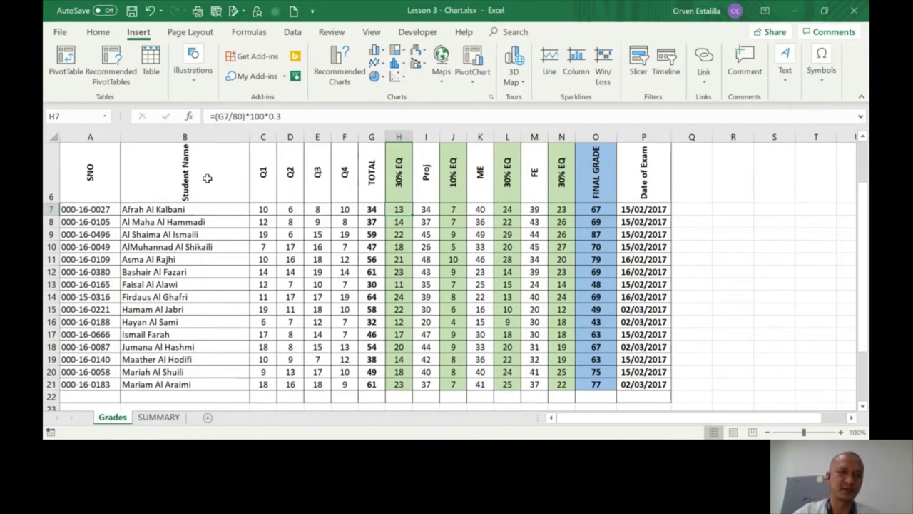
click(206, 177)
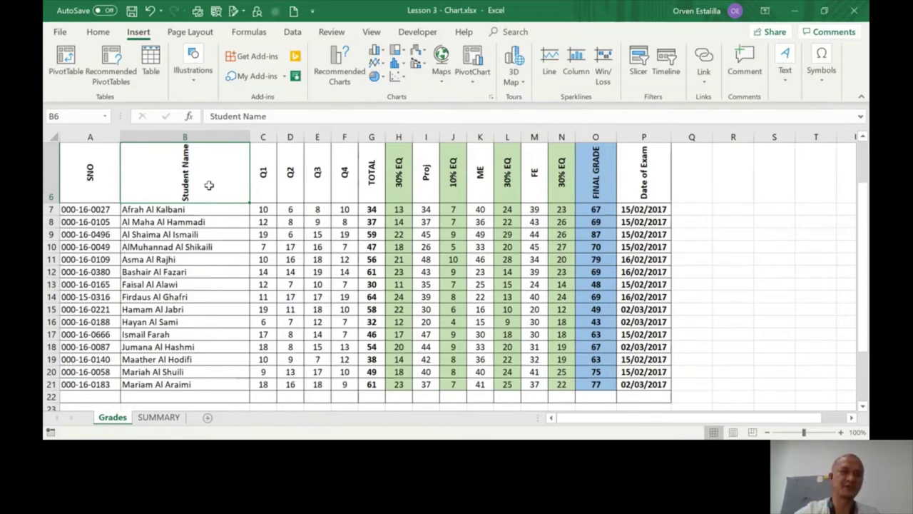
drag(209, 185, 200, 384)
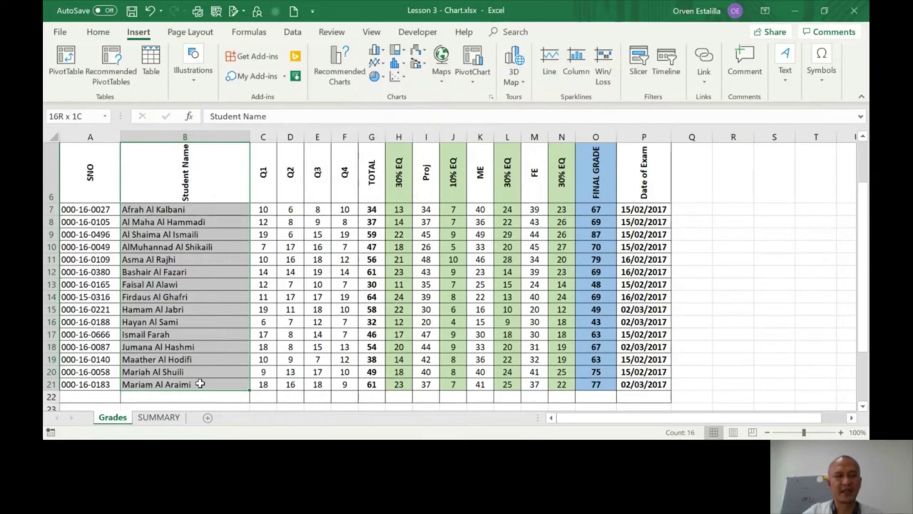
drag(200, 384, 200, 384)
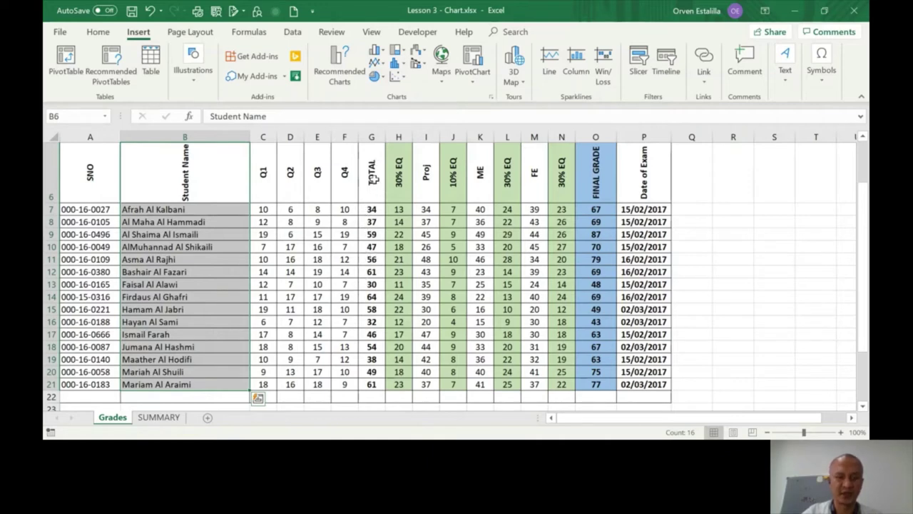
drag(372, 179, 378, 385)
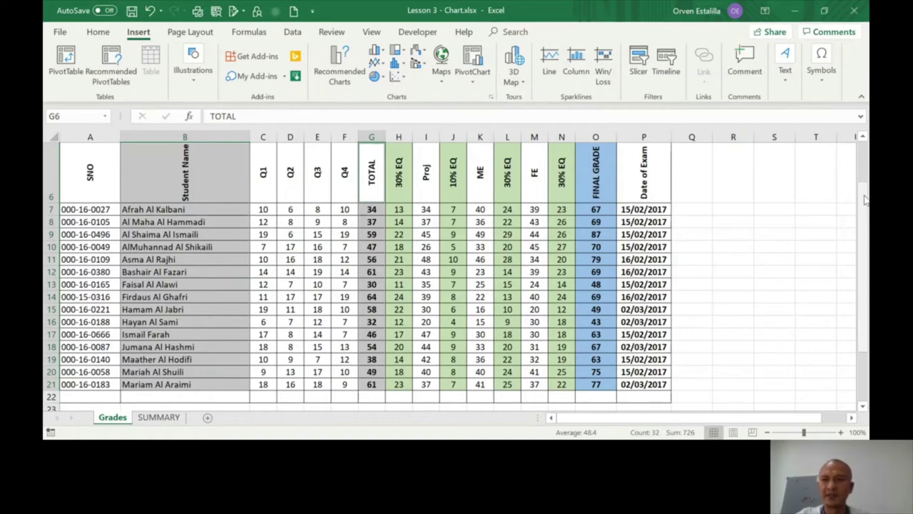
scroll(864, 200, up, 2)
scroll(867, 159, down, 1)
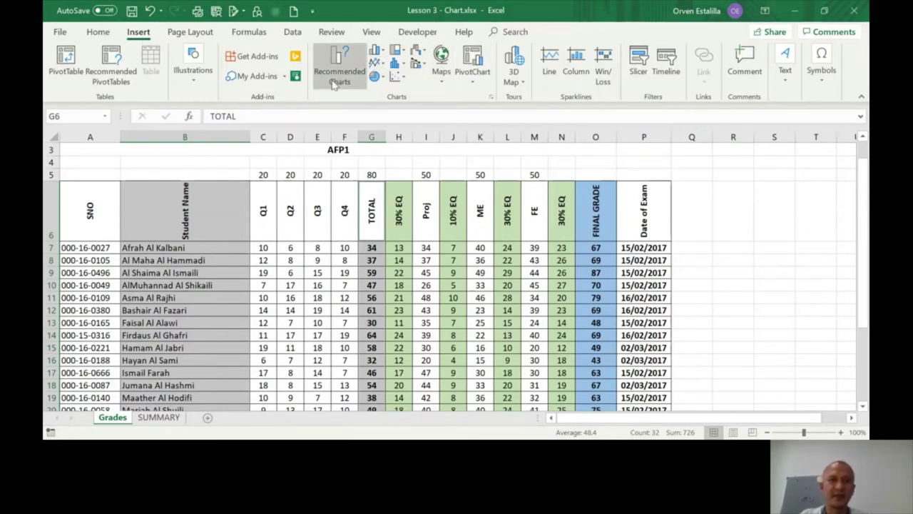
click(381, 55)
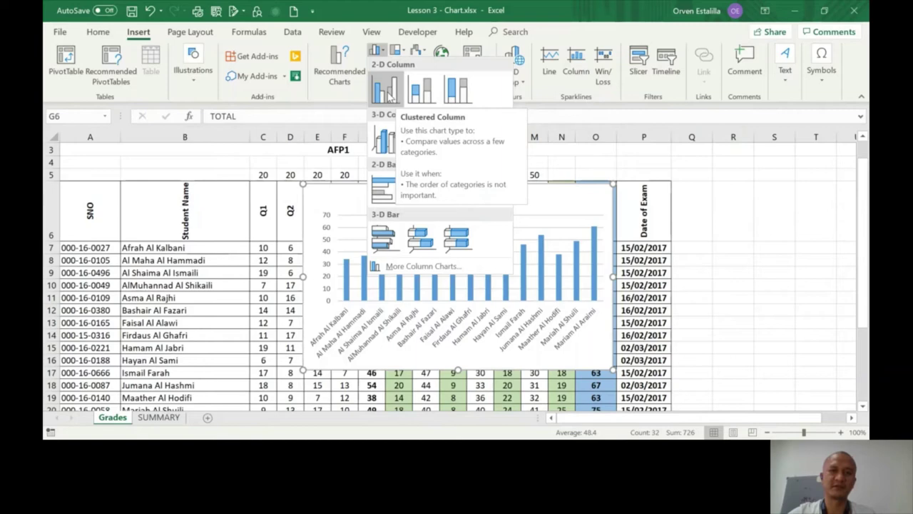
click(389, 96)
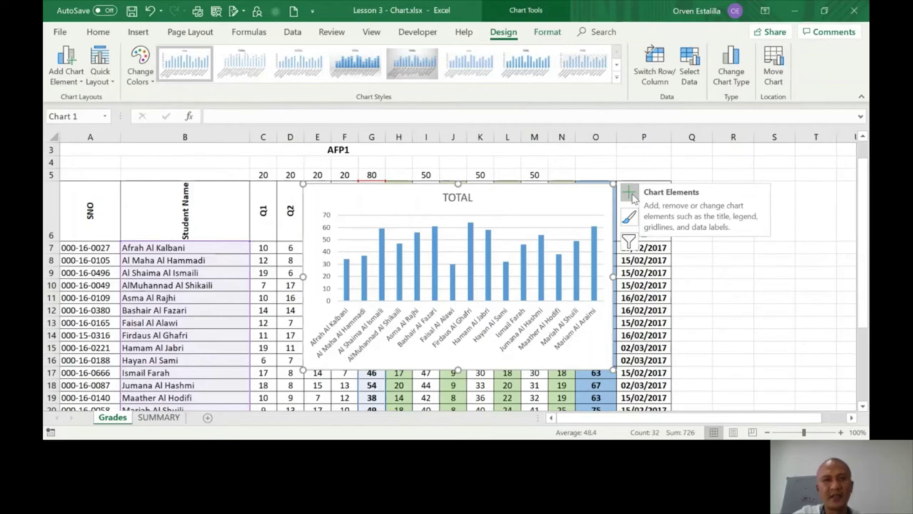
Hide and restore all of the chart's axes, and do the same for just the primary vertical axis.
click(630, 193)
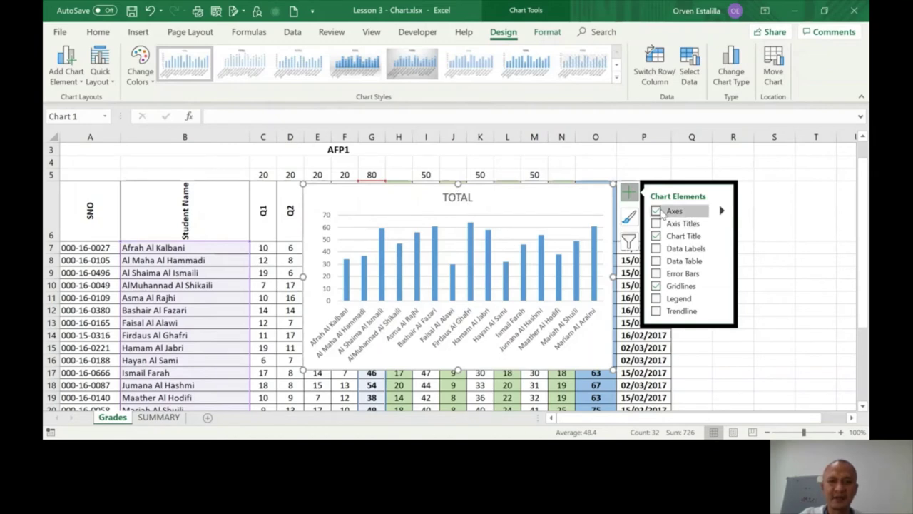
click(656, 211)
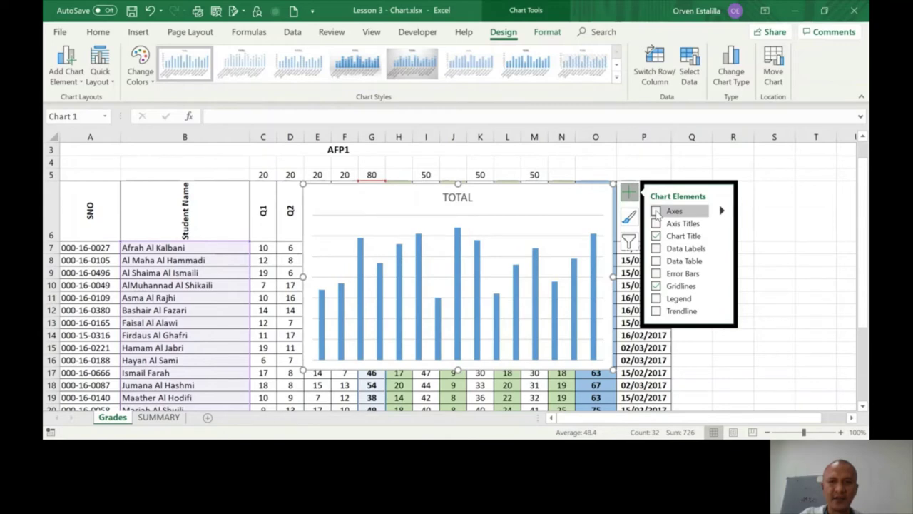
click(657, 211)
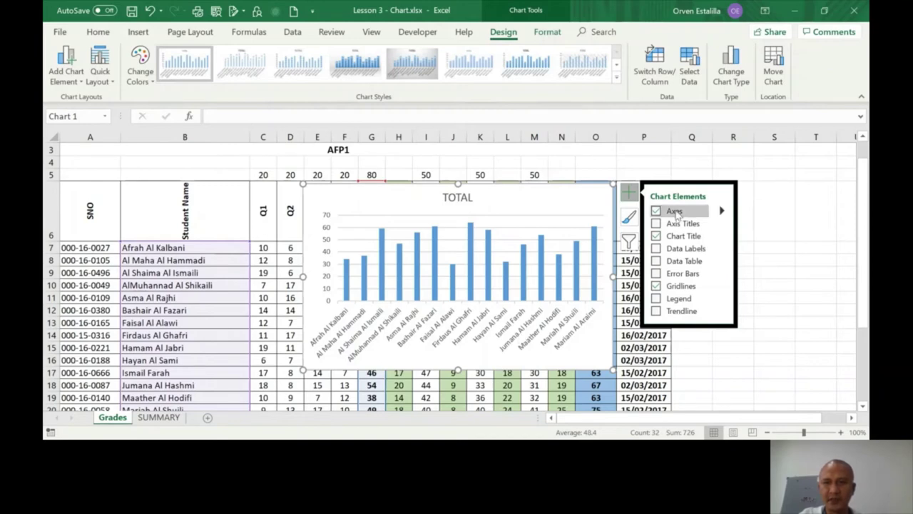
click(722, 213)
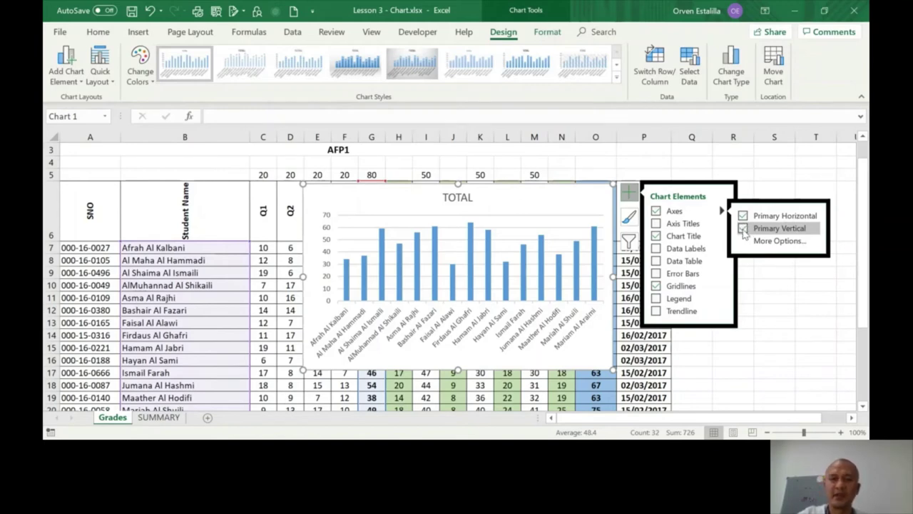
click(743, 230)
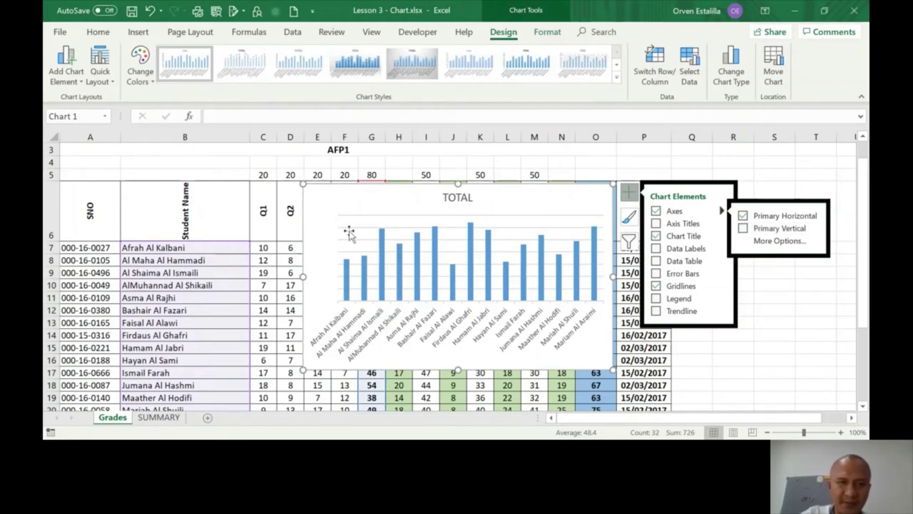
click(744, 229)
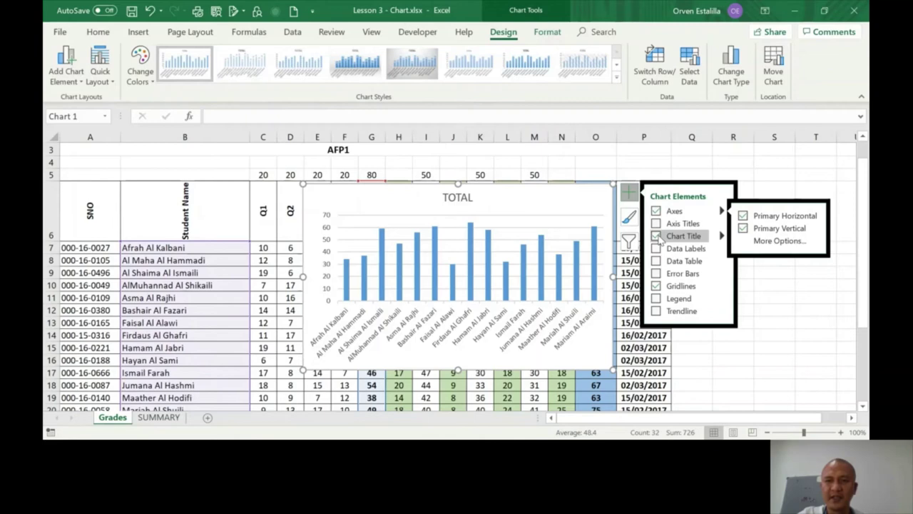
Change the chart title to "TOTAL QUIZ".
click(462, 202)
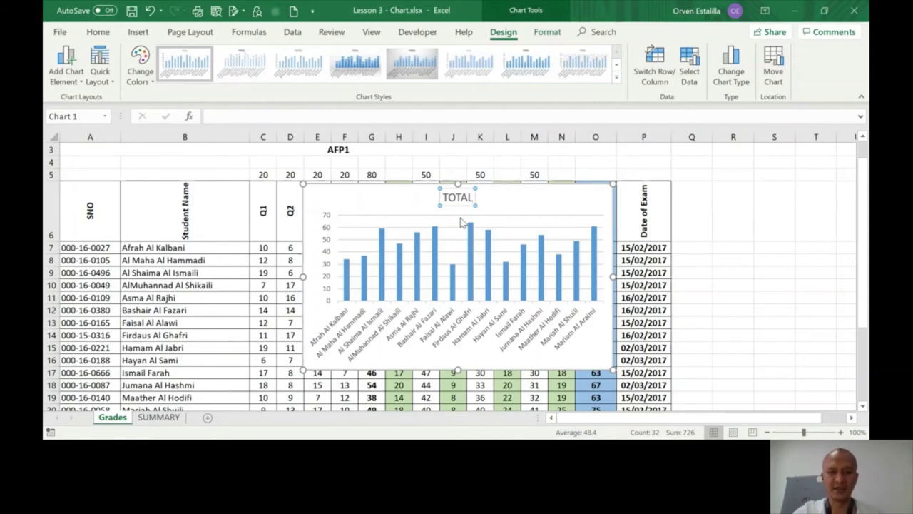
text(QUIZ)
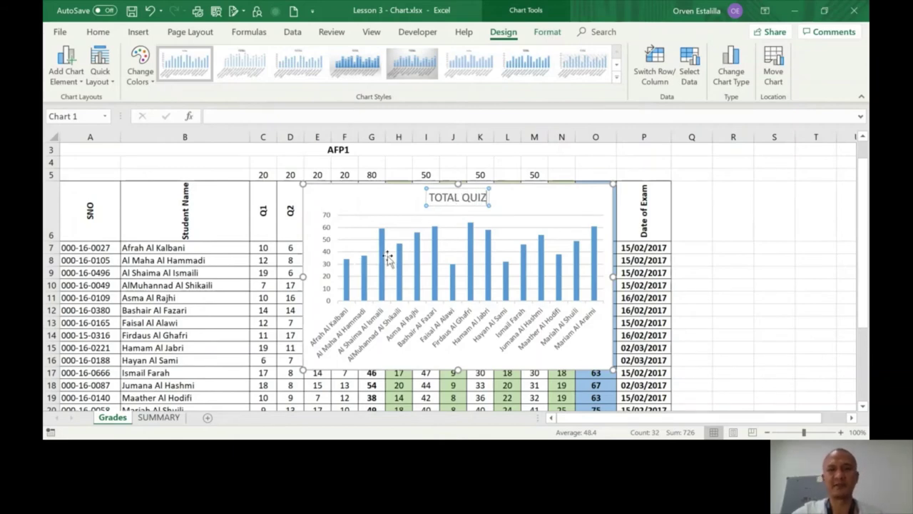
click(527, 205)
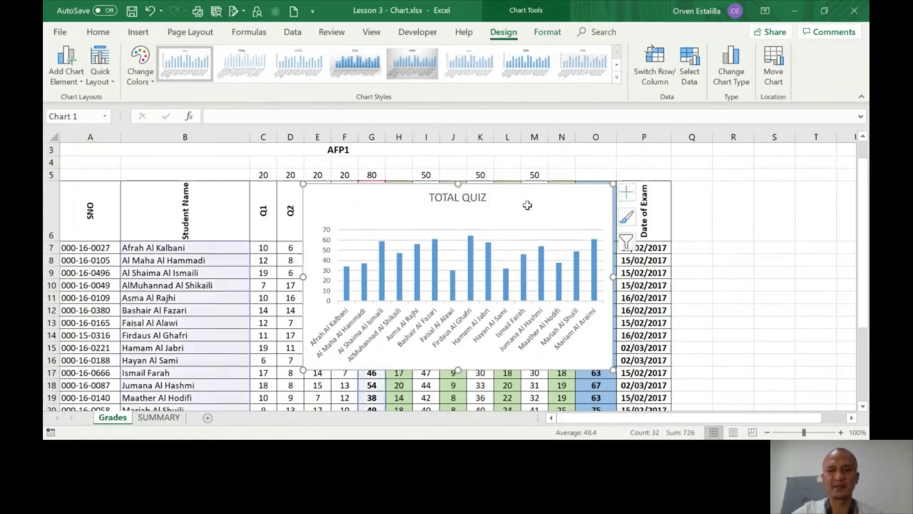
Delete the column chart and undo the deletion.
key(Delete)
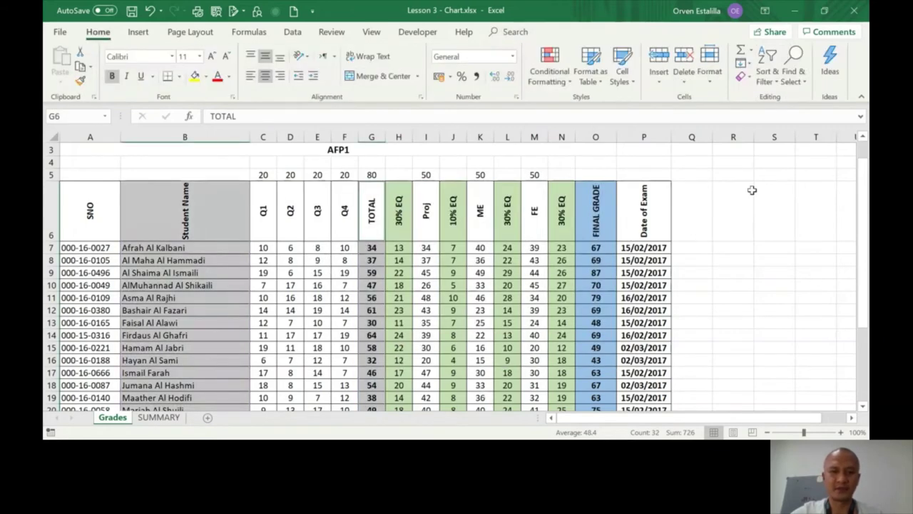
mouse_move(865, 165)
mouse_down()
mouse_move(865, 180)
mouse_move(859, 158)
mouse_up()
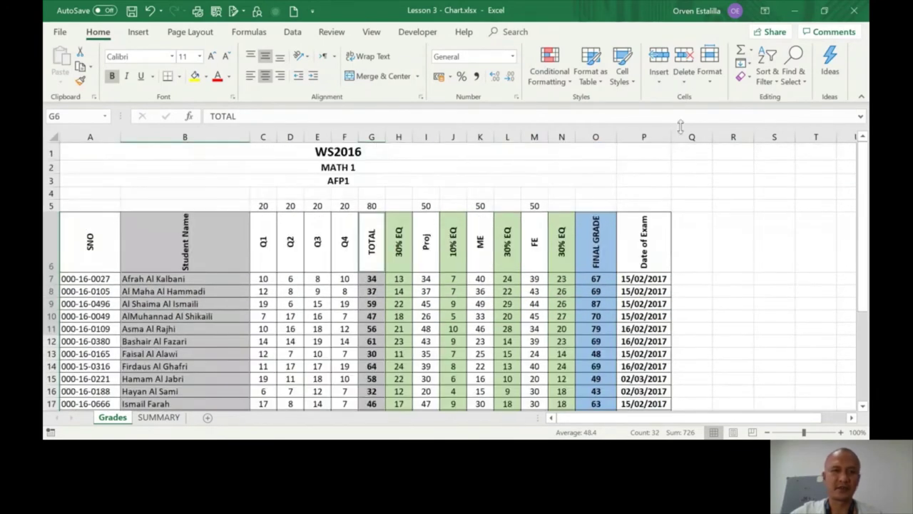
click(150, 12)
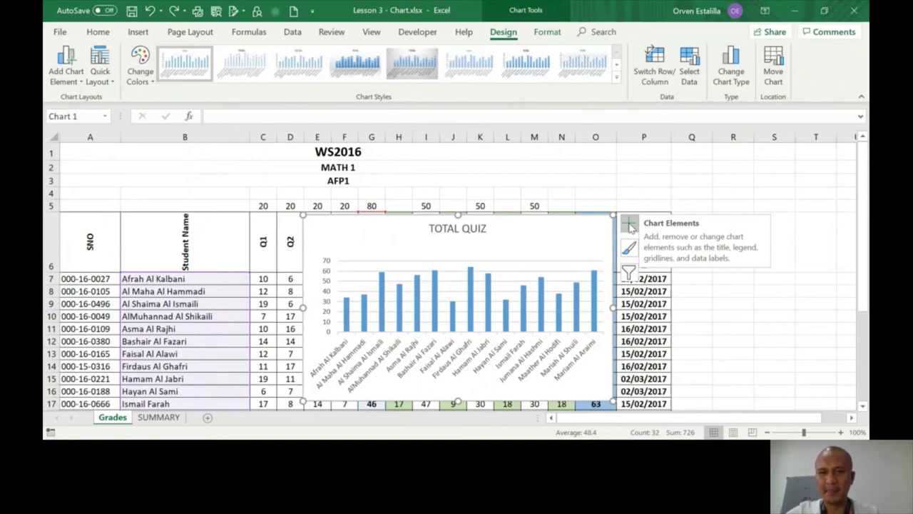
Remove the title element from the column chart and add it back.
click(629, 225)
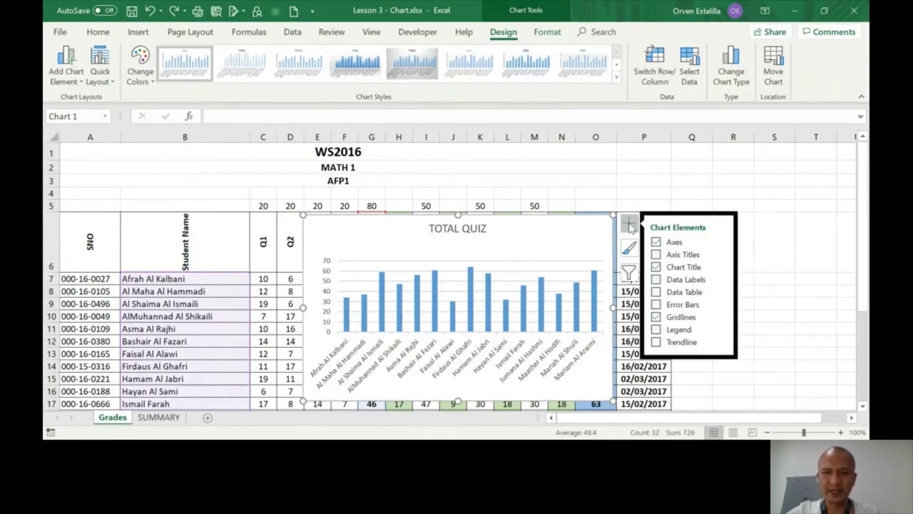
click(656, 267)
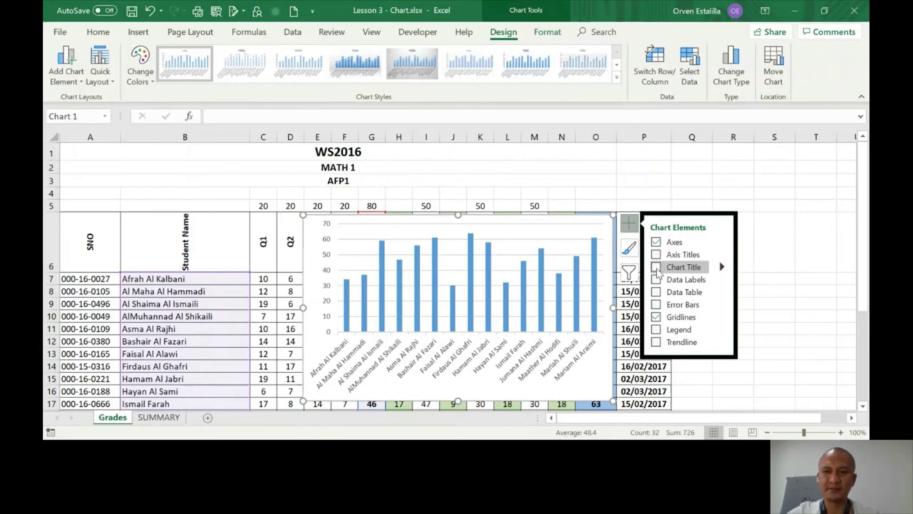
click(657, 268)
Show data labels above the chart's columns and turn them off again.
scroll(849, 342, down, 1)
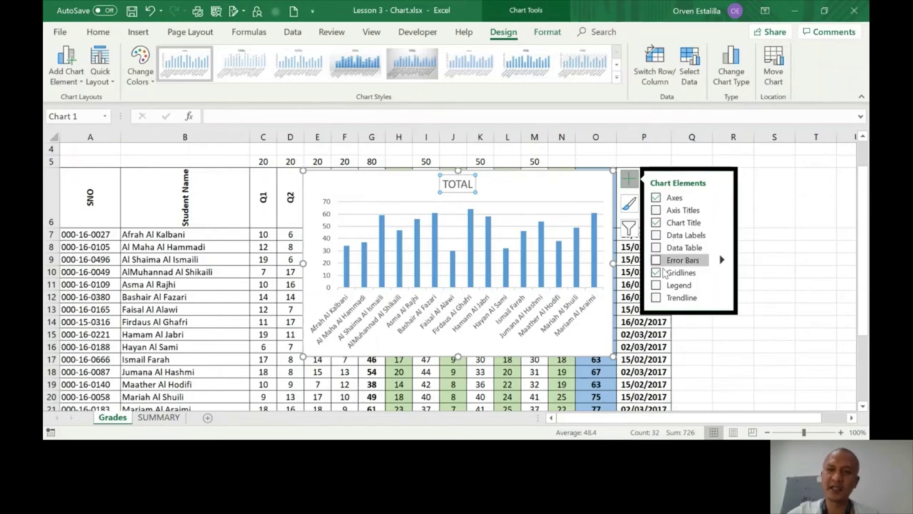
click(657, 236)
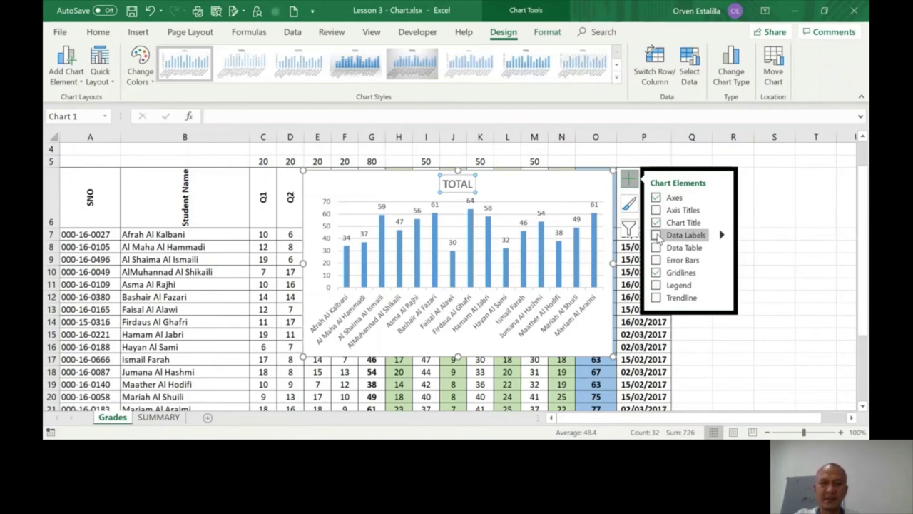
click(657, 236)
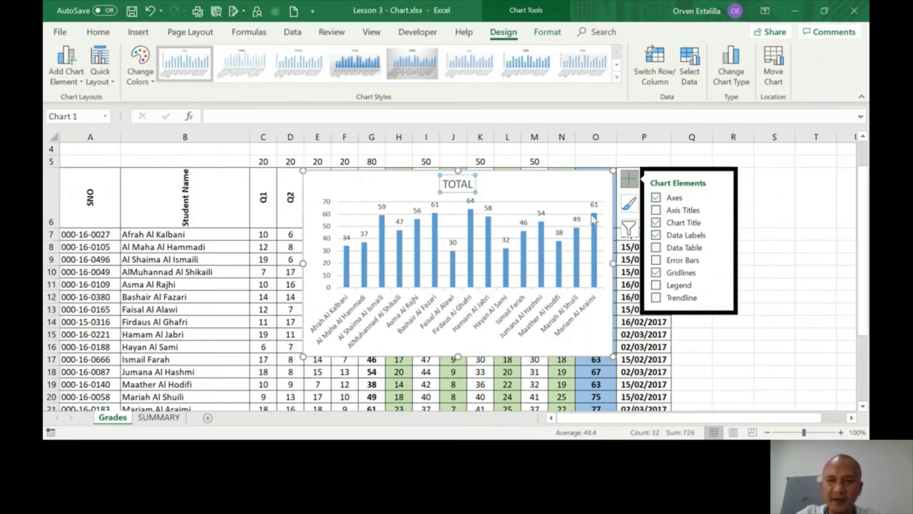
click(656, 235)
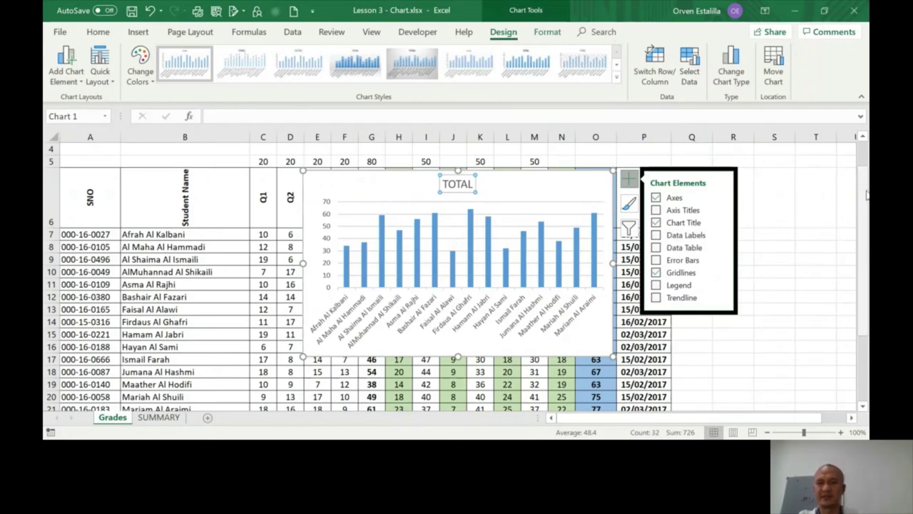
mouse_move(868, 195)
mouse_down()
mouse_move(869, 213)
mouse_move(864, 200)
mouse_up()
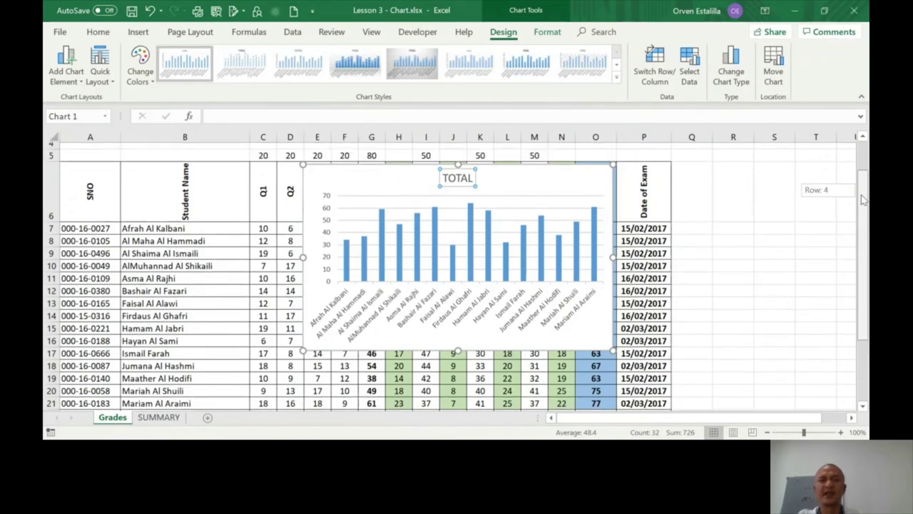
click(587, 189)
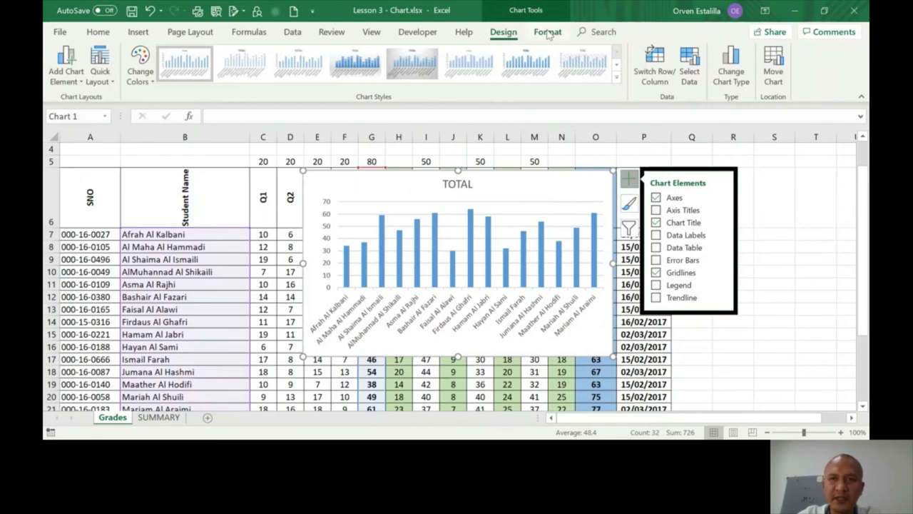
click(548, 33)
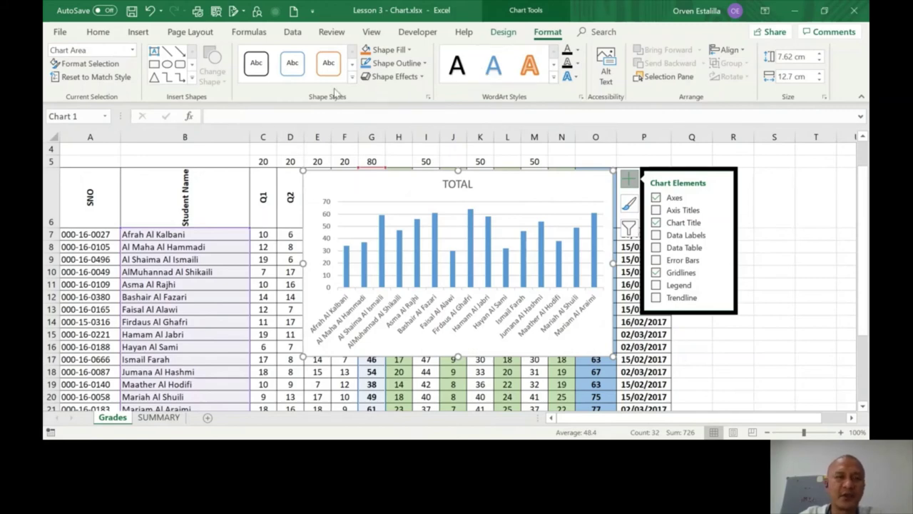
click(503, 32)
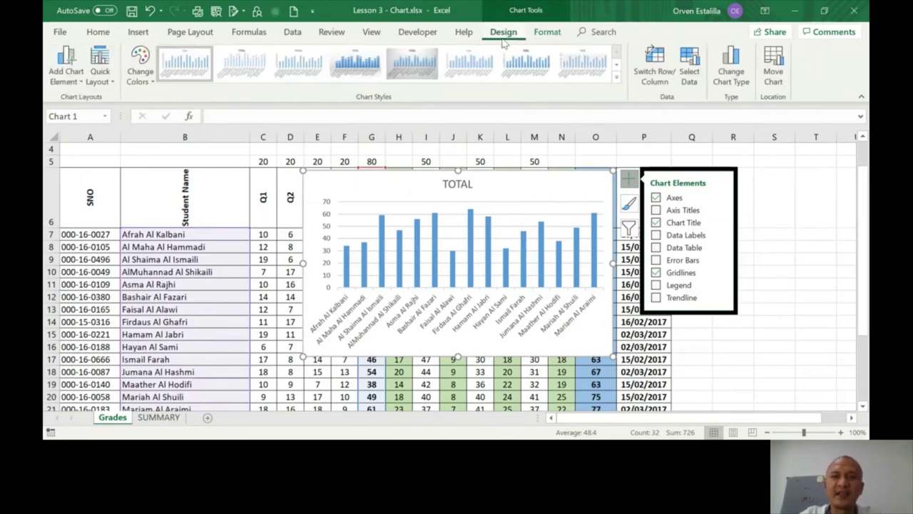
click(100, 82)
click(104, 66)
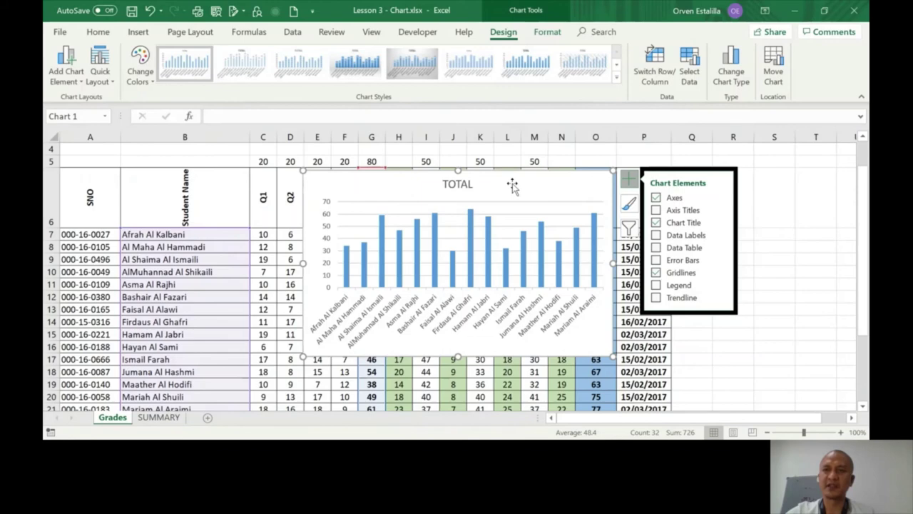
Move the TOTAL column chart out of the Grades sheet to a new sheet, keeping the name Chart1.
click(774, 69)
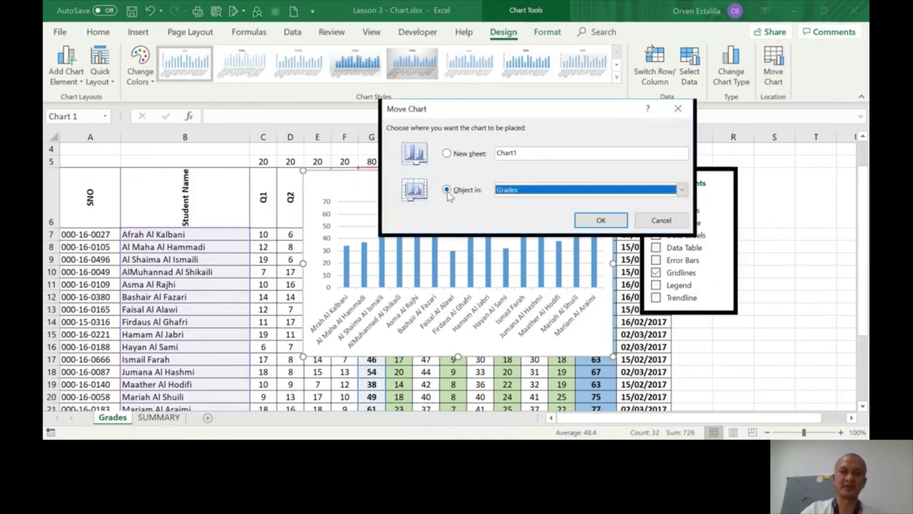
click(536, 190)
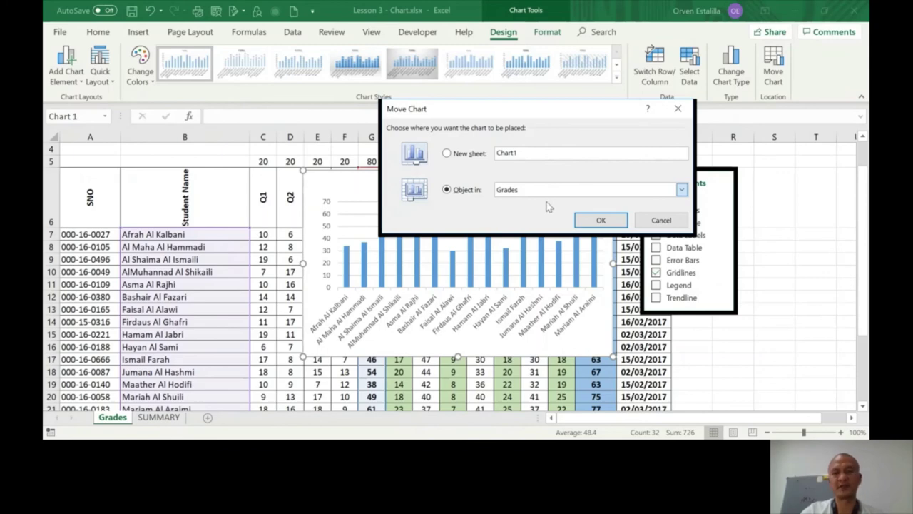
click(521, 196)
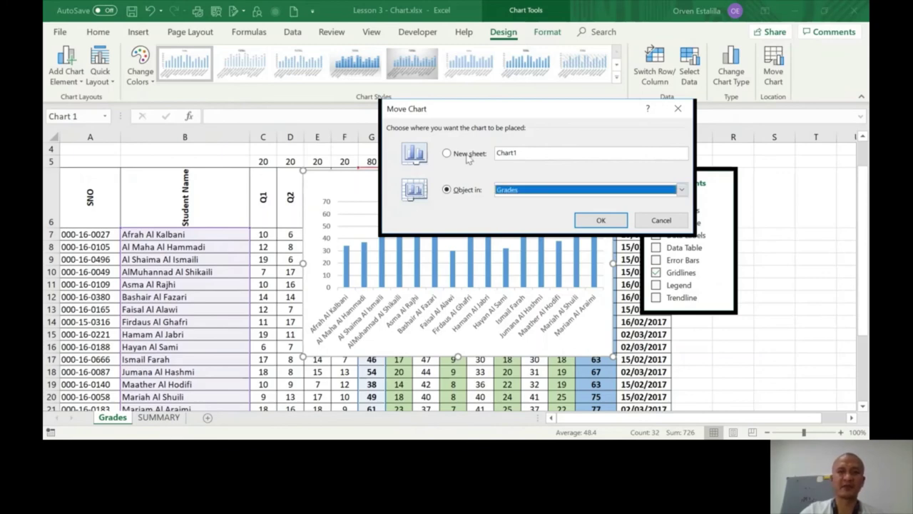
click(447, 154)
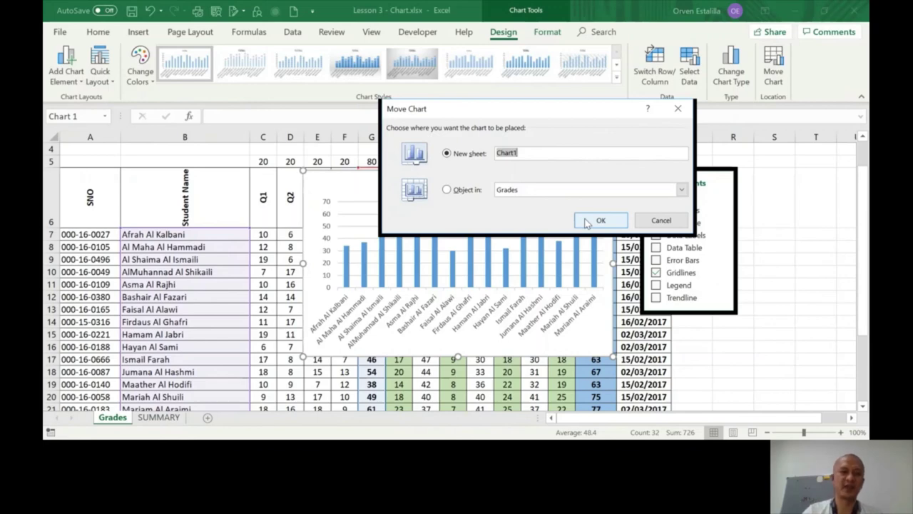
click(599, 221)
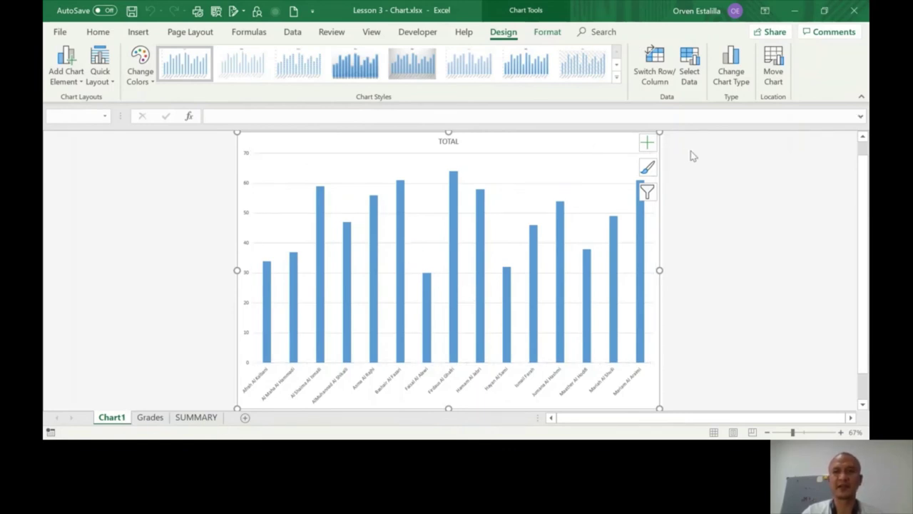
Review the available elements of the chart on its new sheet and return to the task list below the Grades table.
click(647, 143)
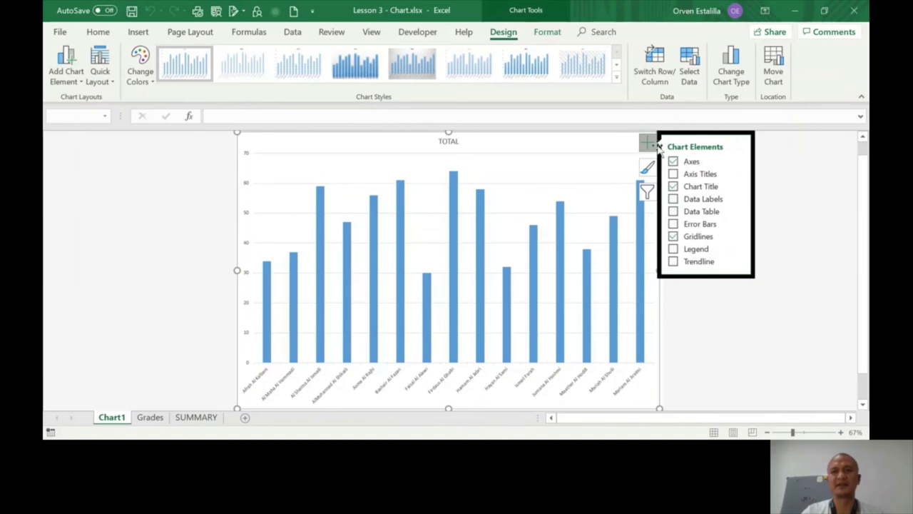
click(656, 144)
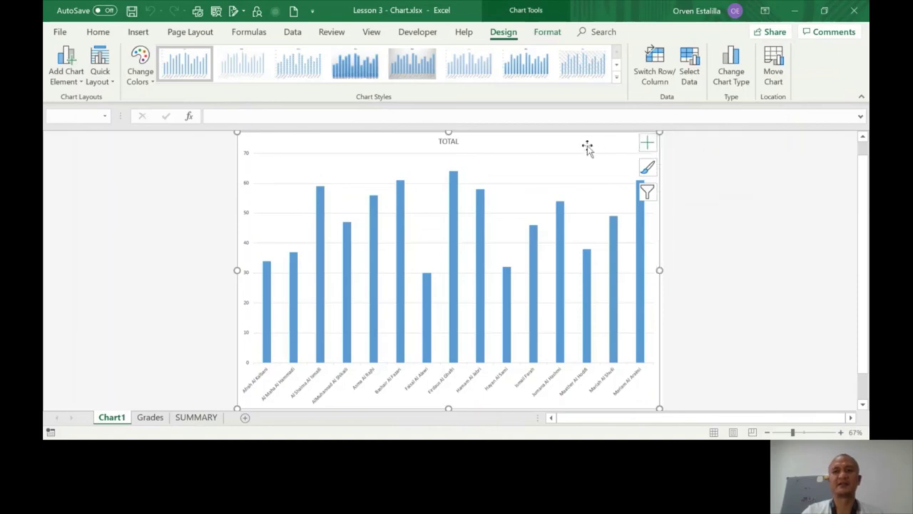
click(150, 418)
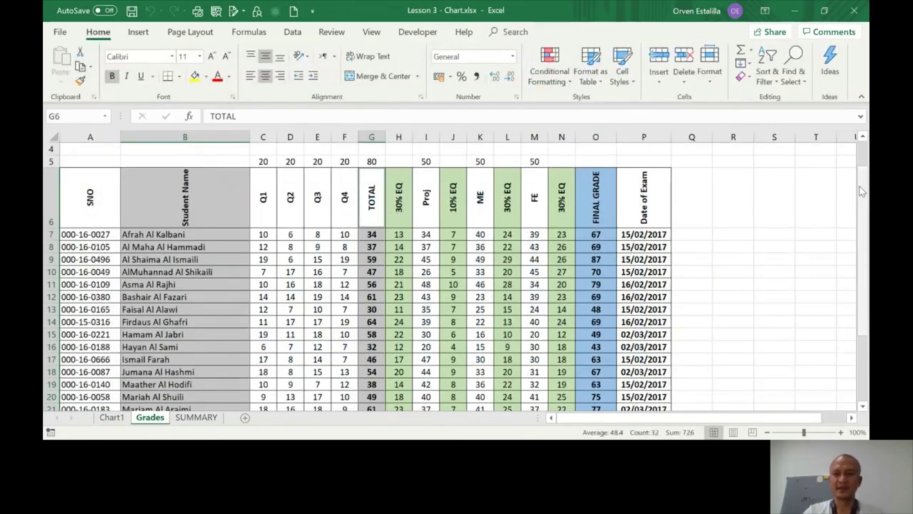
drag(861, 191, 869, 280)
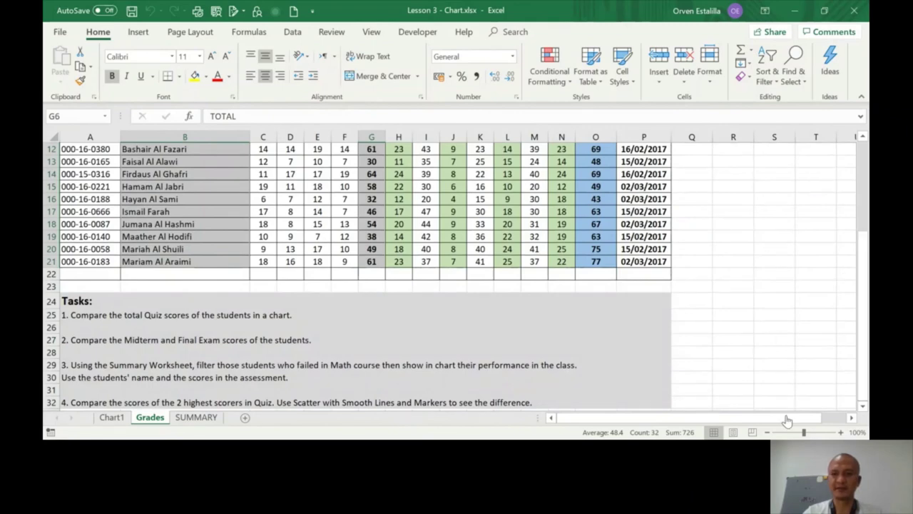